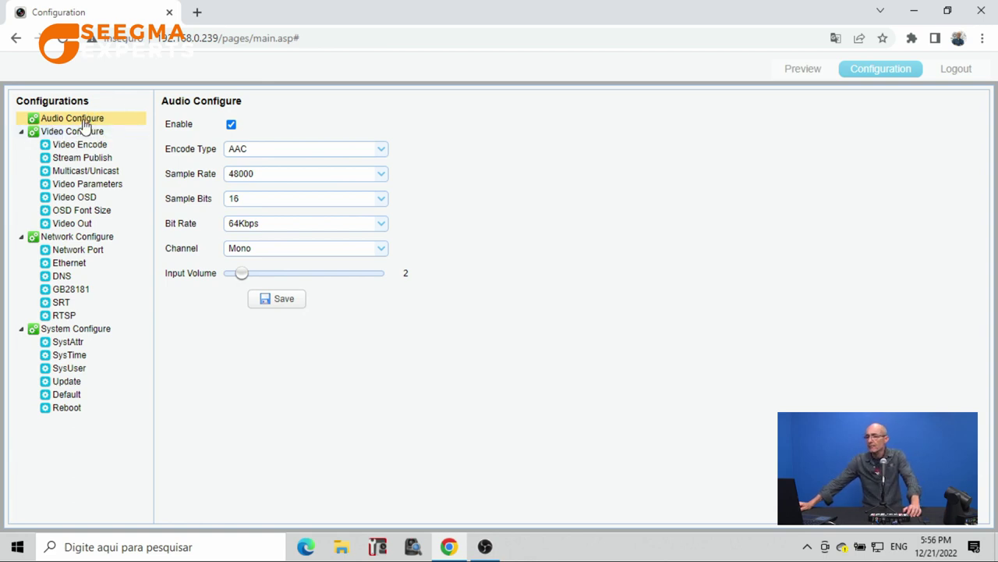
Step: Examine the preferred and alternative DNS server addresses in the device's network configuration
{"action": "left_click", "coordinate": [56, 278]}
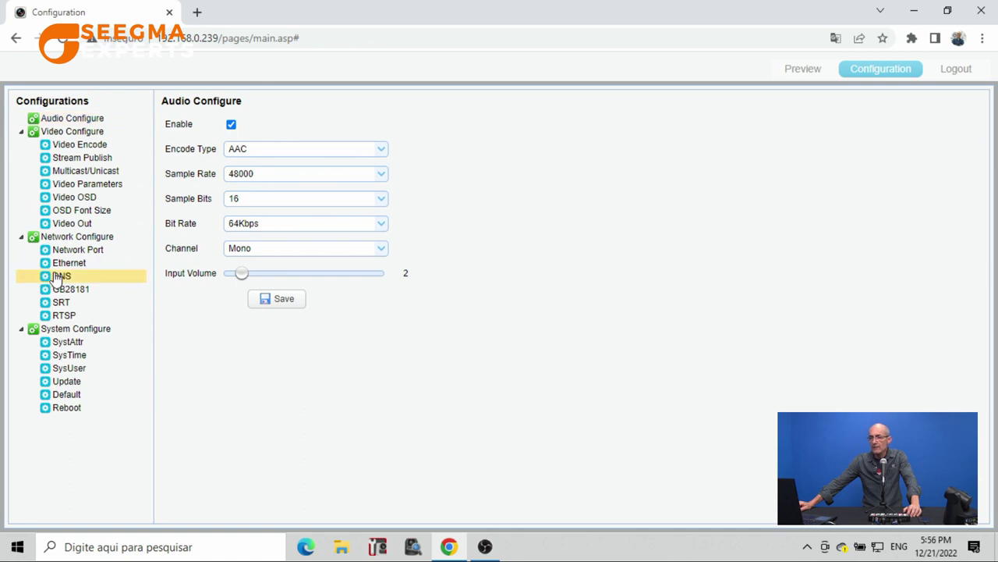
{"action": "double_click", "coordinate": [345, 125]}
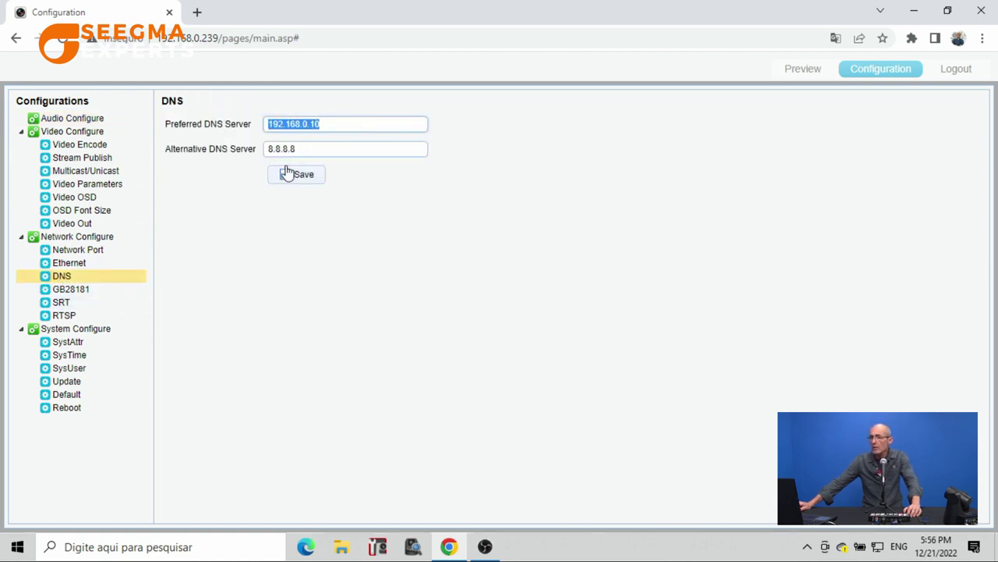
{"action": "left_click_drag", "start_coordinate": [307, 149], "coordinate": [186, 148]}
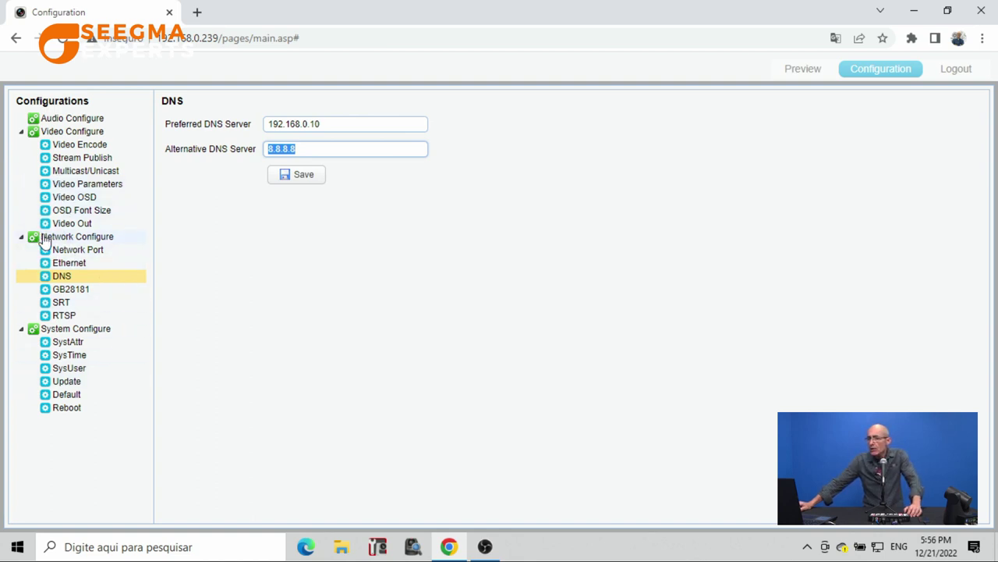
Step: Review the main stream's publish settings, checking the available protocol types, the host address and the host port
{"action": "left_click", "coordinate": [52, 157]}
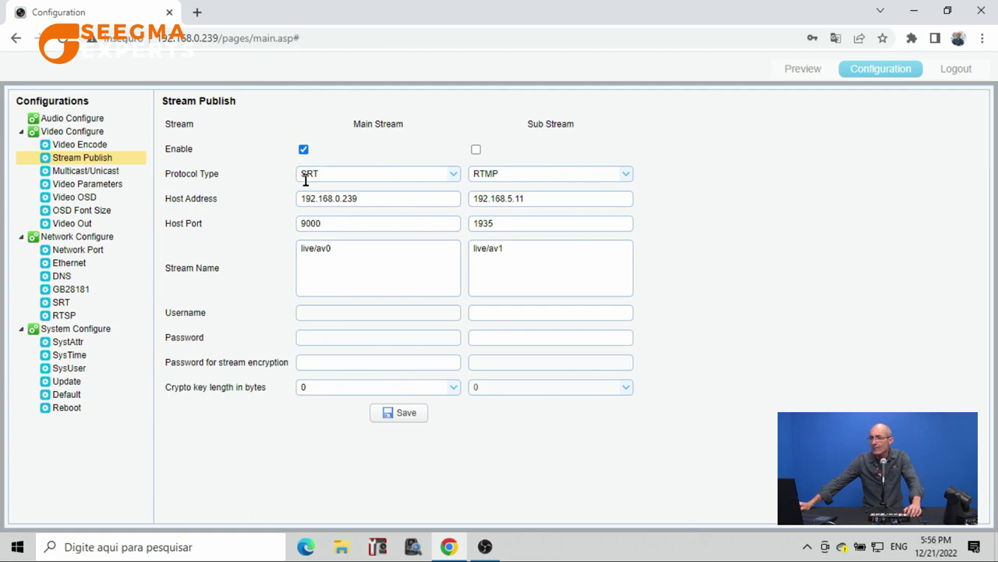
{"action": "left_click", "coordinate": [453, 177]}
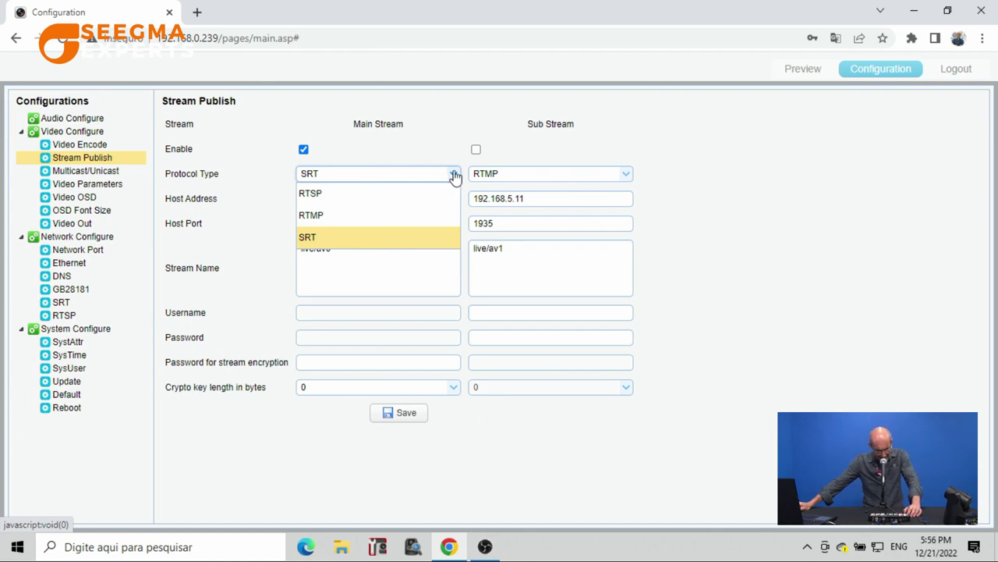
{"action": "left_click", "coordinate": [425, 141]}
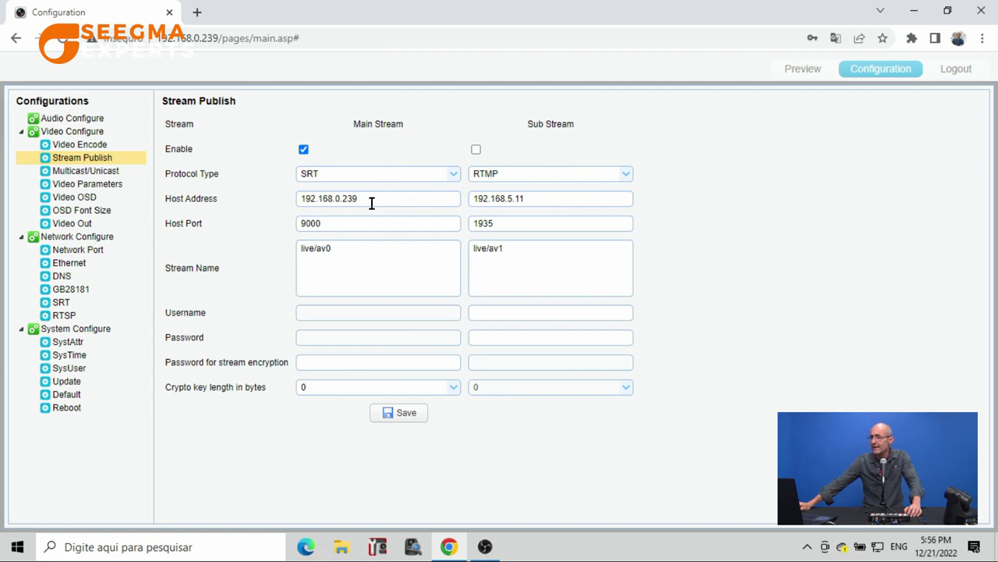
{"action": "left_click_drag", "start_coordinate": [381, 195], "coordinate": [286, 200]}
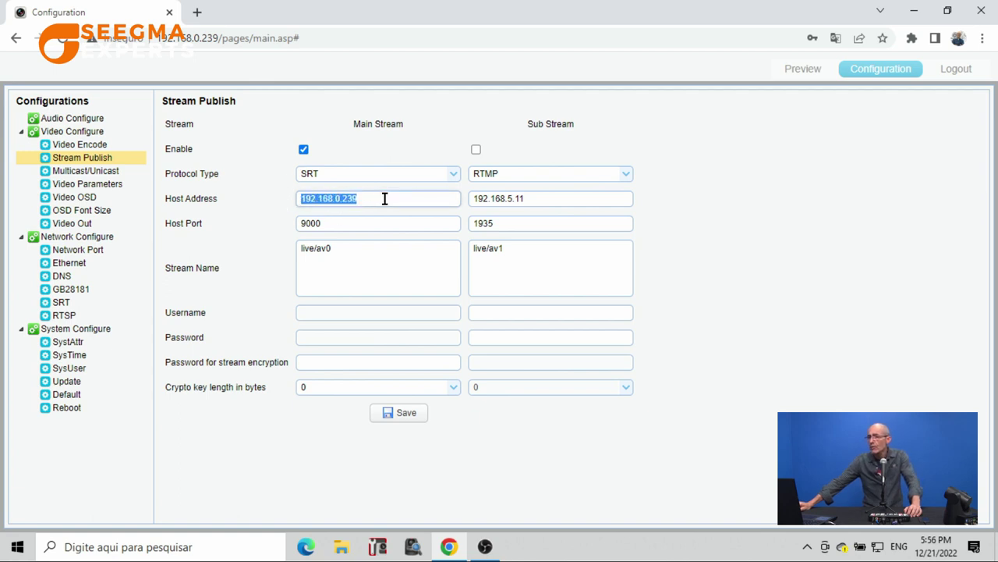
{"action": "left_click_drag", "start_coordinate": [341, 226], "coordinate": [131, 319]}
{"action": "left_click", "coordinate": [340, 223]}
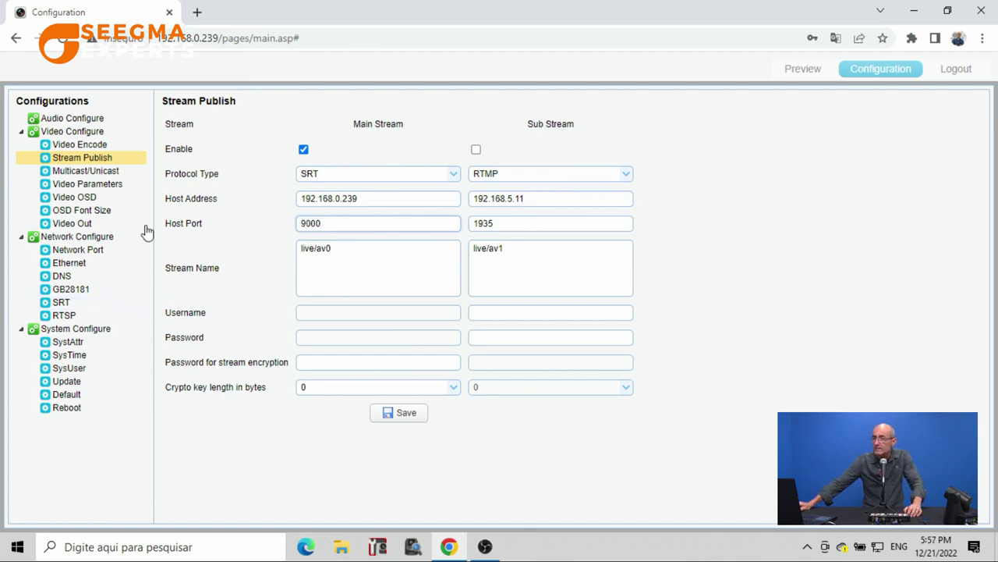
Step: Review the video encoding settings, the Ethernet default gateway and the SRT network settings
{"action": "left_click", "coordinate": [82, 145]}
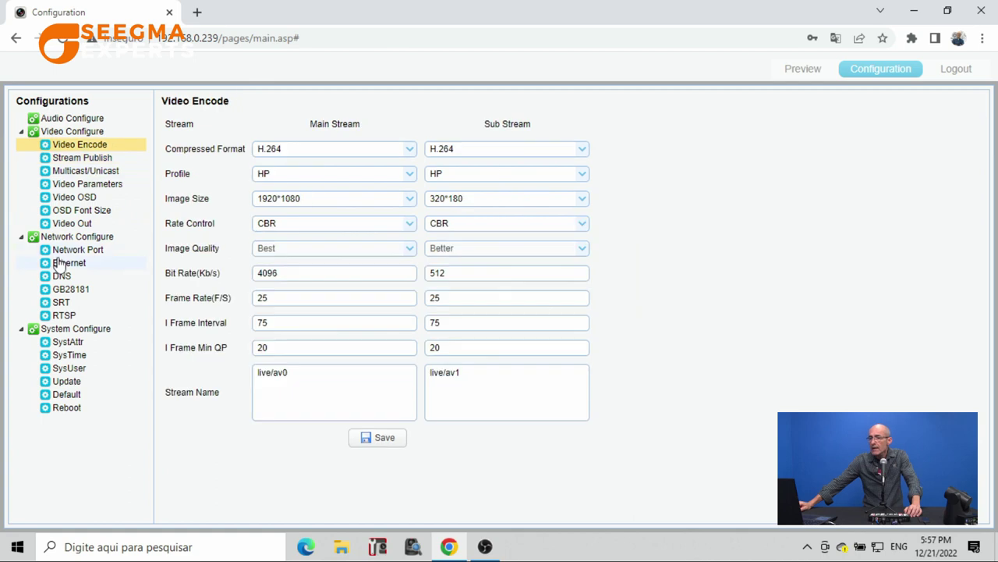
{"action": "left_click", "coordinate": [57, 266]}
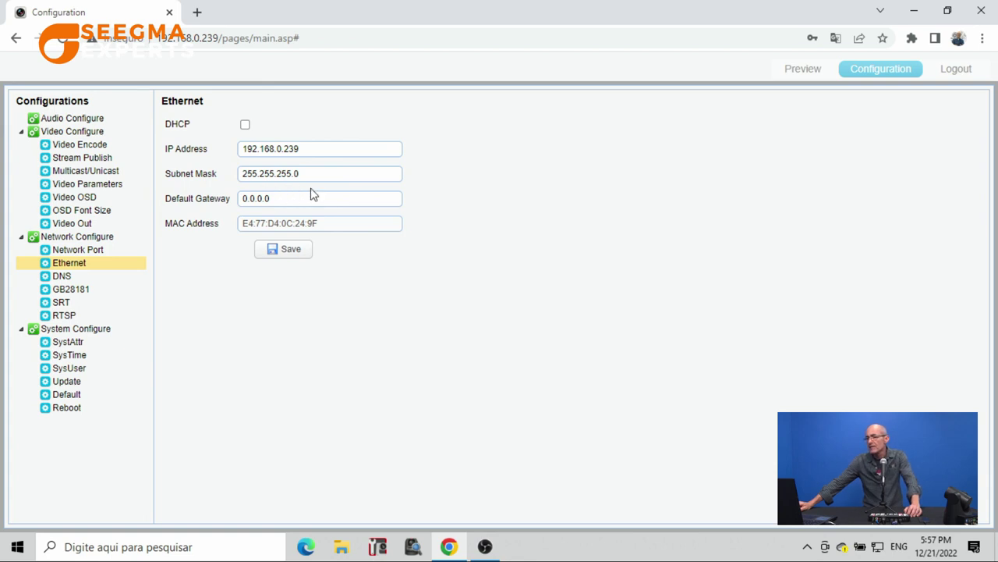
{"action": "left_click_drag", "start_coordinate": [301, 202], "coordinate": [183, 205]}
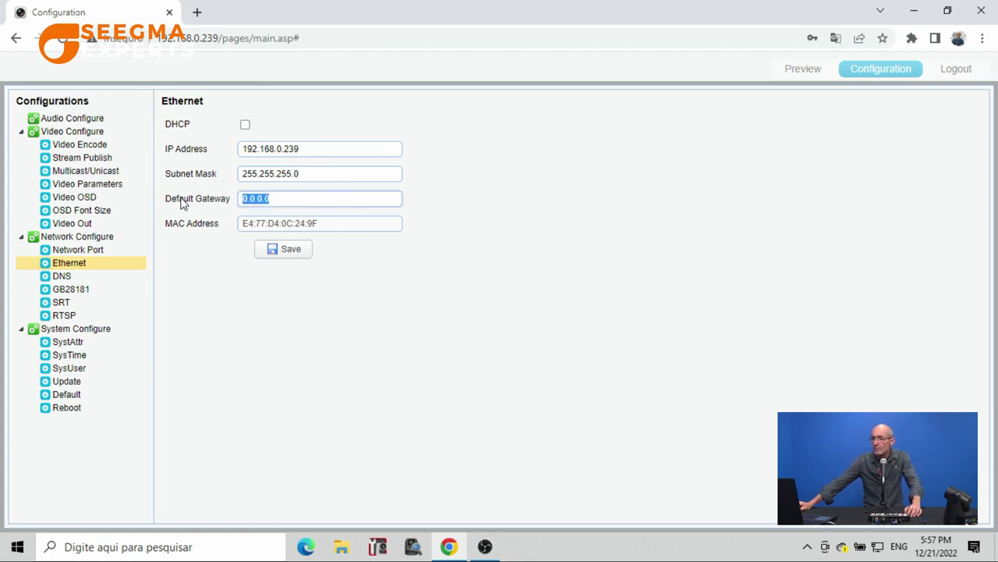
{"action": "left_click", "coordinate": [57, 304]}
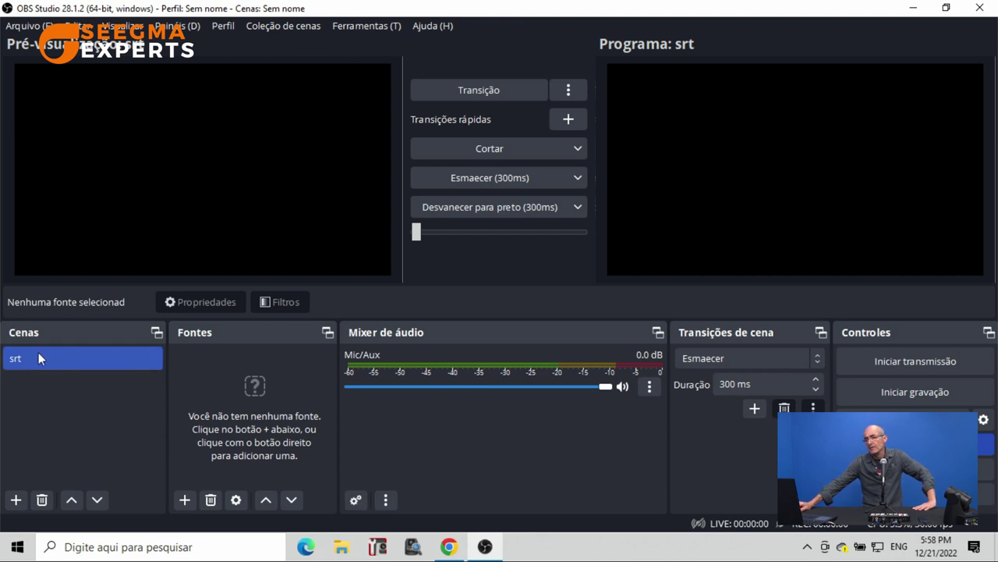
Step: In OBS Studio, add a new media source named "seeone em srt" to the srt scene
{"action": "left_click", "coordinate": [185, 500]}
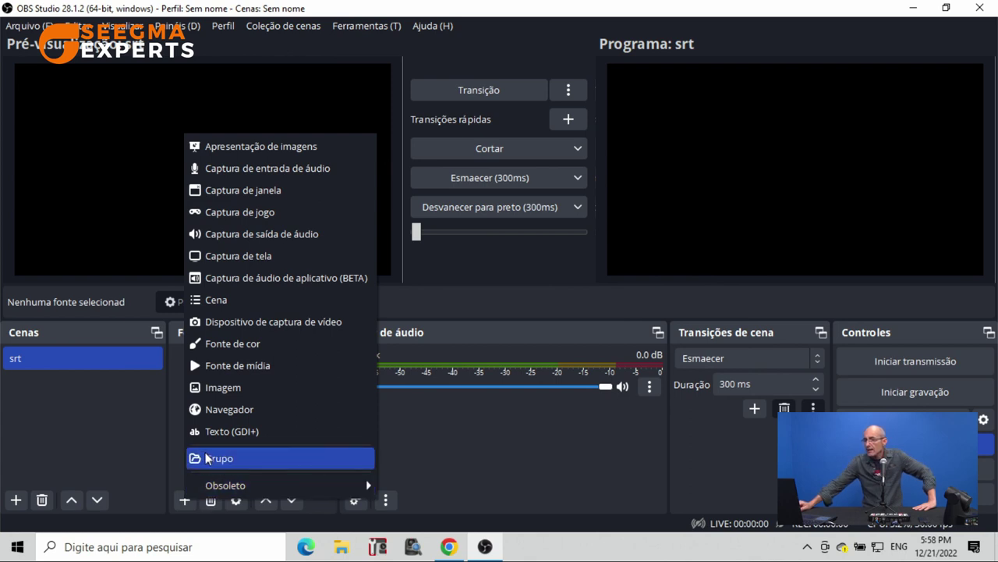
{"action": "left_click", "coordinate": [237, 367]}
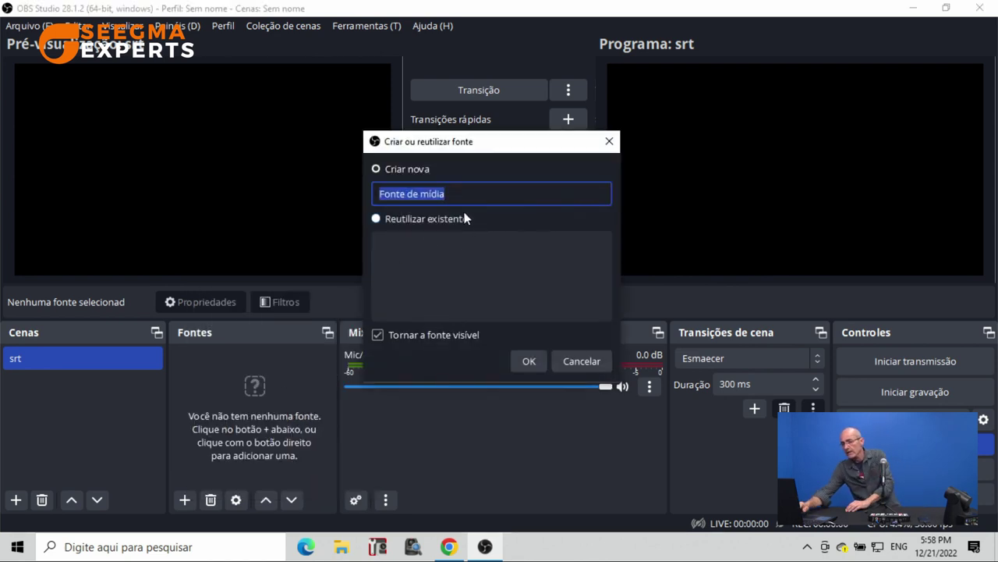
{"action": "type", "text": "seeone em srt"}
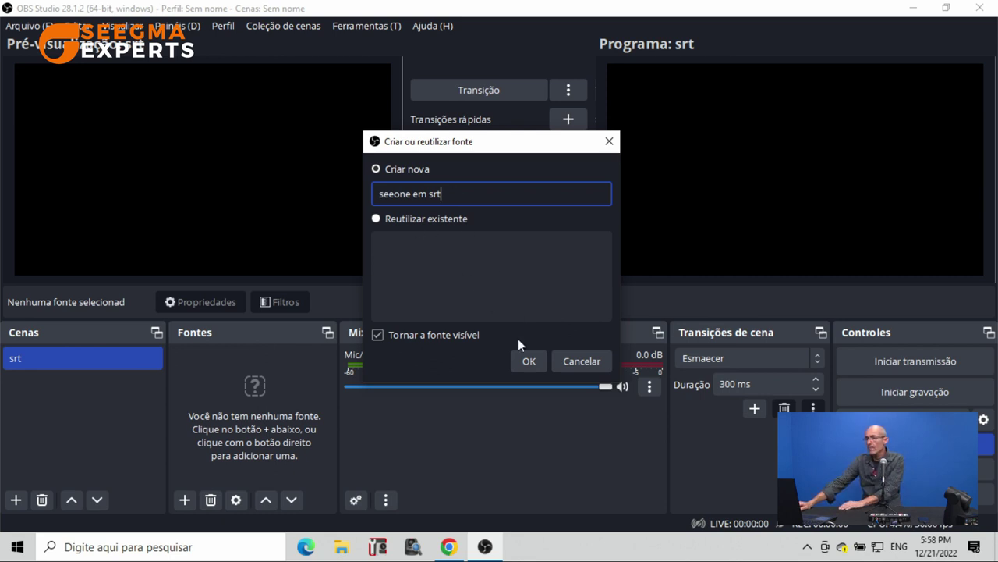
{"action": "left_click", "coordinate": [527, 361]}
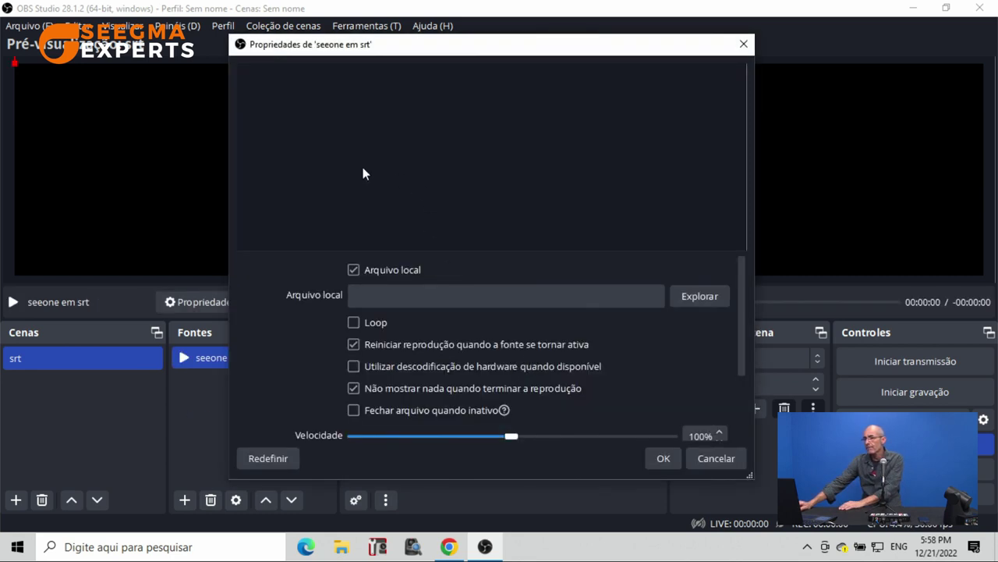
Step: Turn off local file and restart-on-active for the media source, and set its input to srt://192.168.0.239:9000?mode=caller
{"action": "left_click", "coordinate": [352, 271]}
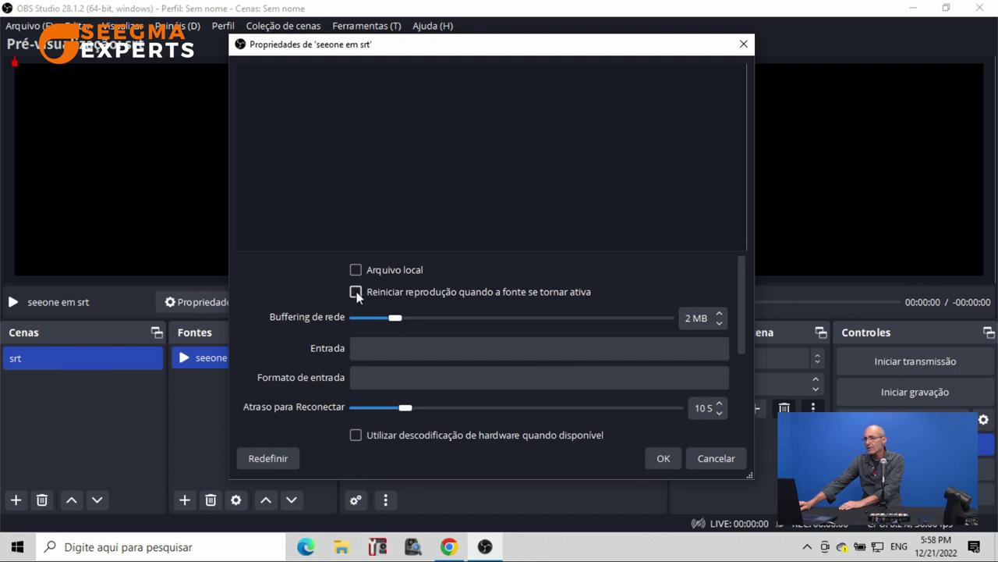
{"action": "left_click", "coordinate": [370, 348]}
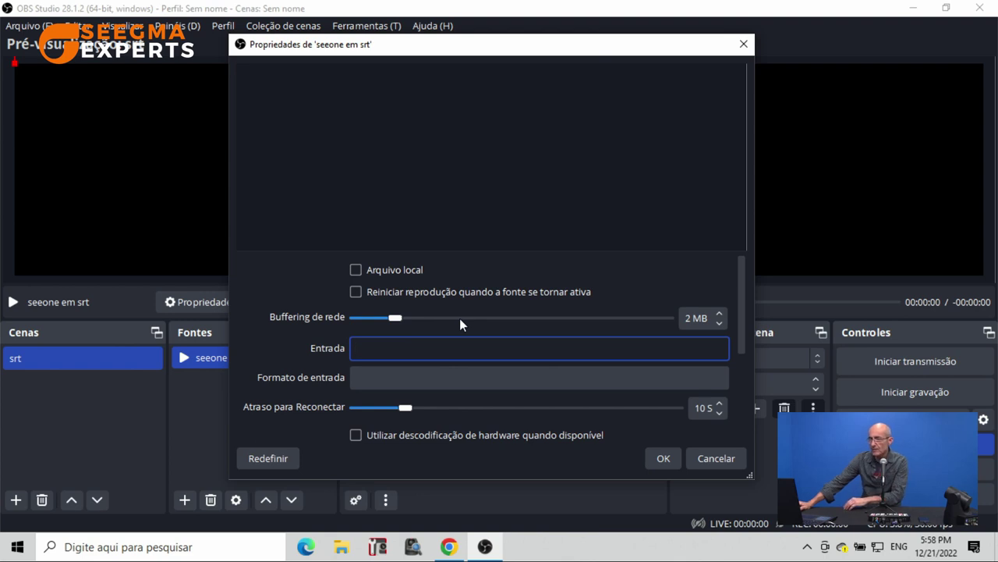
{"action": "type", "text": "srt"}
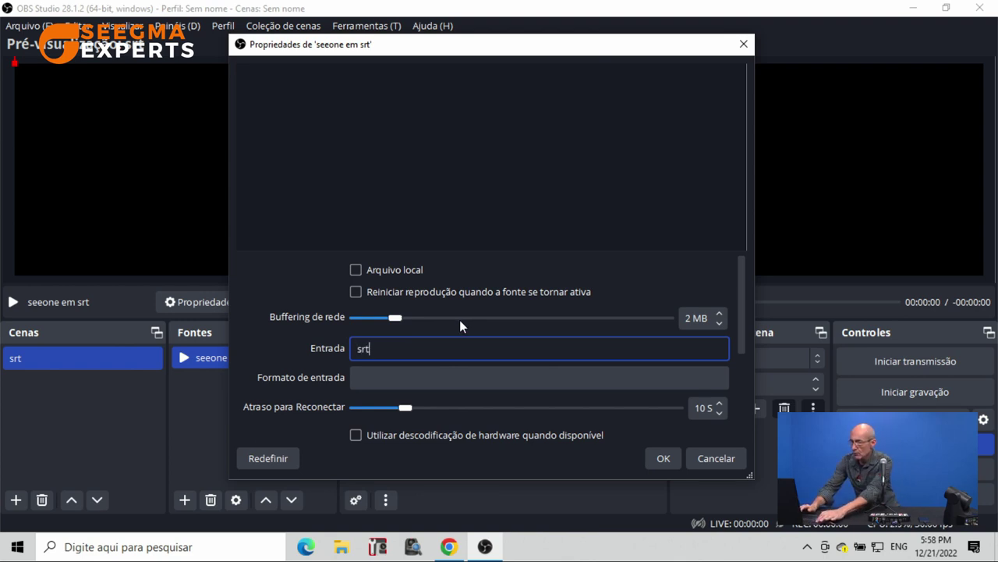
{"action": "type", "text": "://"}
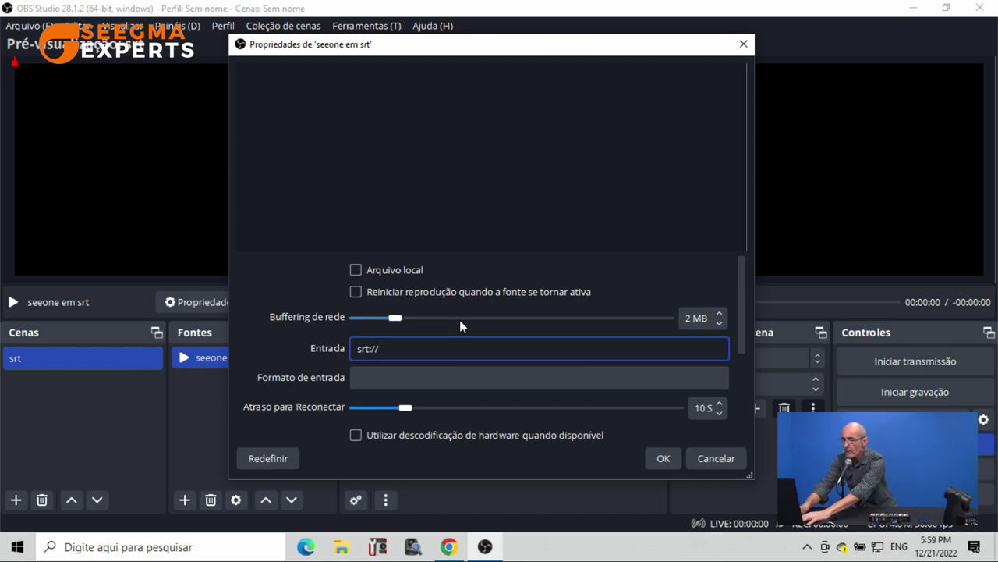
{"action": "type", "text": "192"}
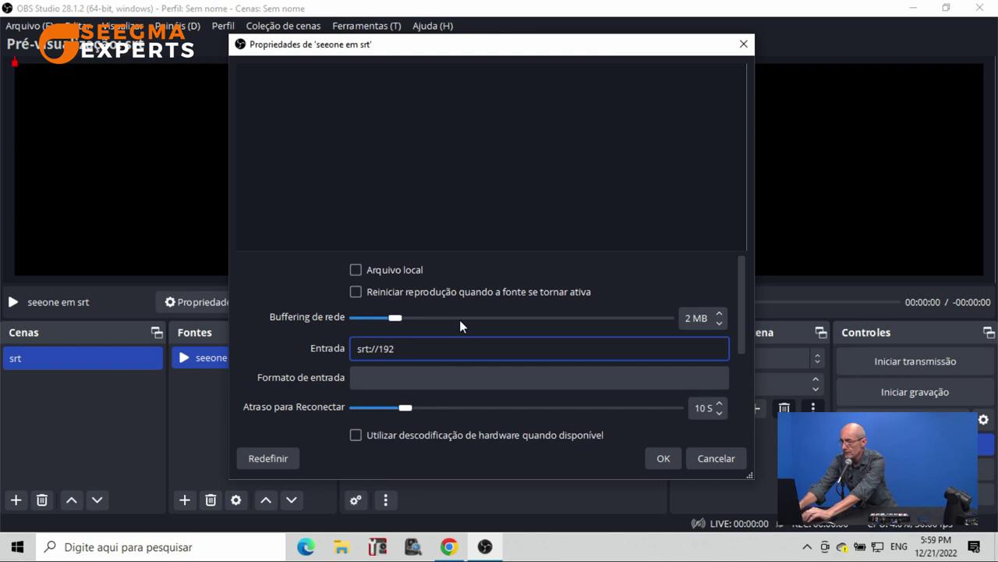
{"action": "type", "text": ".168.0."}
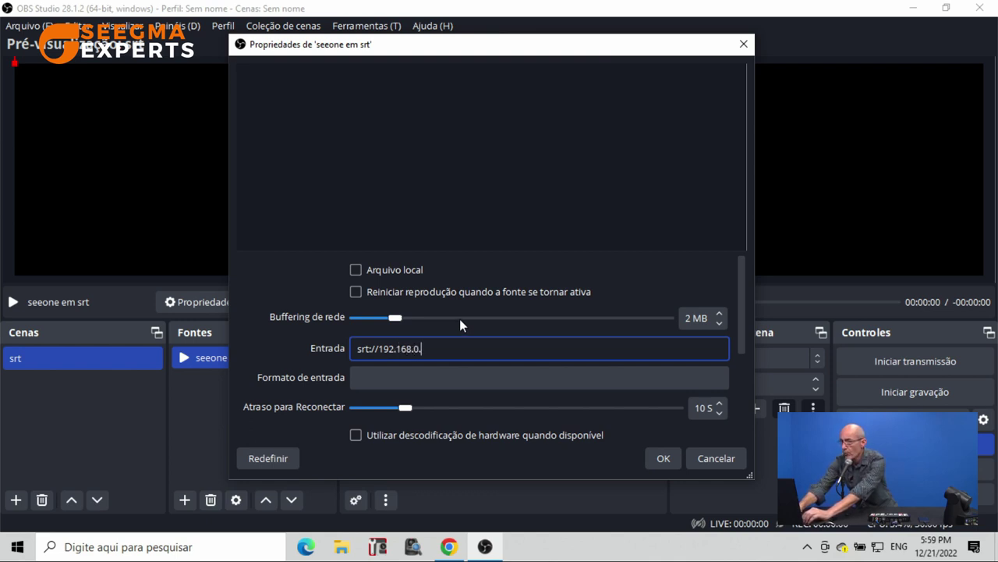
{"action": "type", "text": "239"}
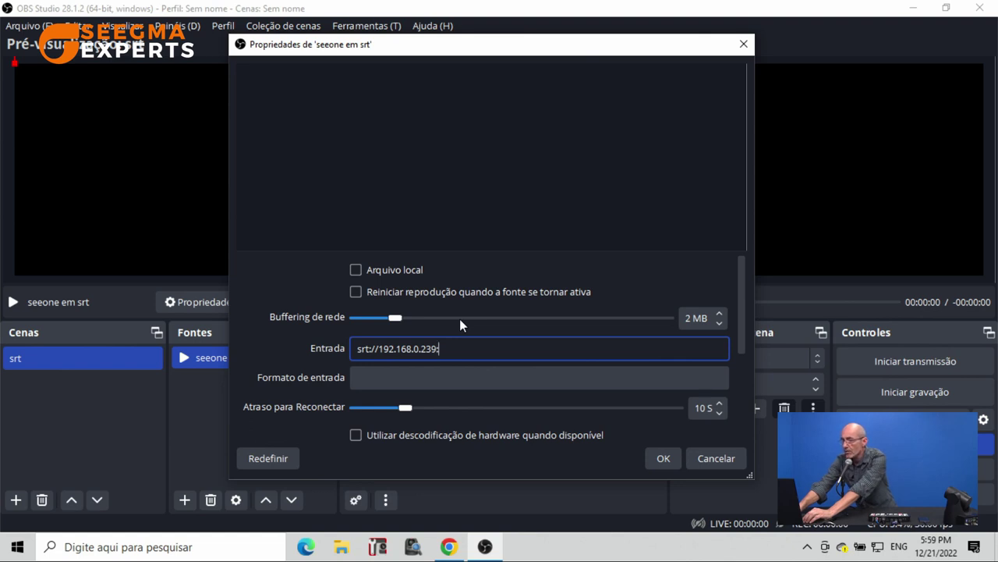
{"action": "type", "text": ":9000?mode=caller"}
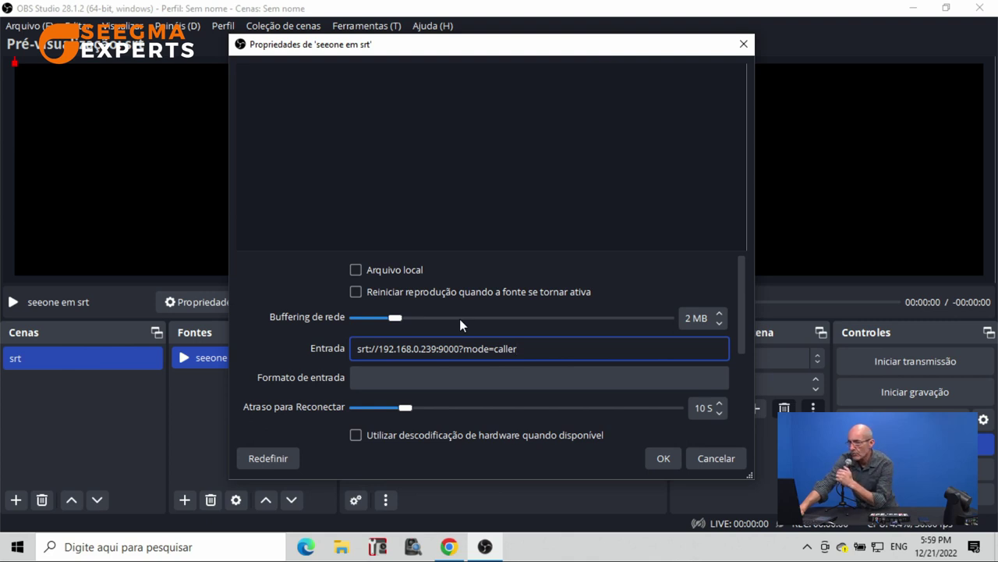
{"action": "key", "text": "Tab"}
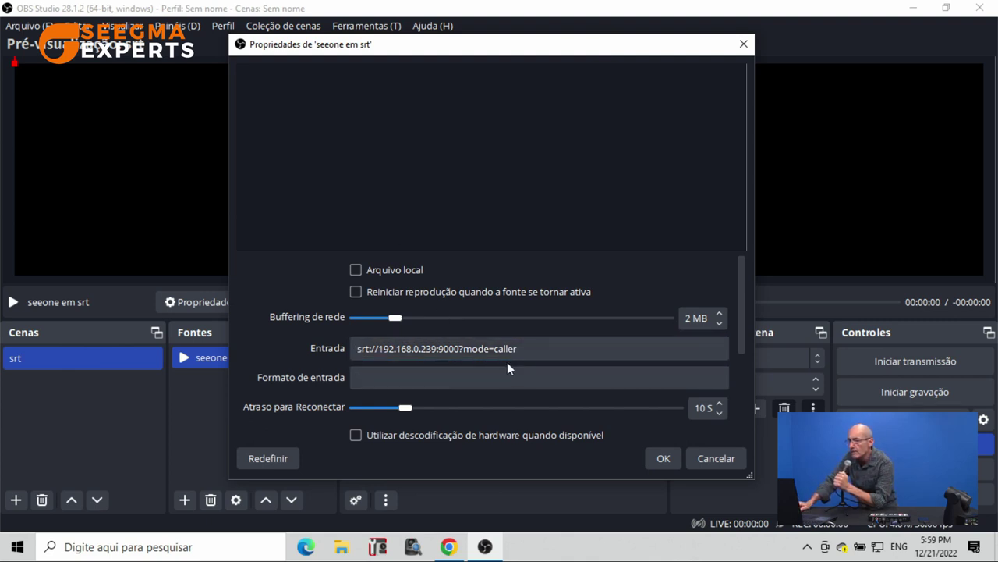
{"action": "left_click", "coordinate": [653, 457]}
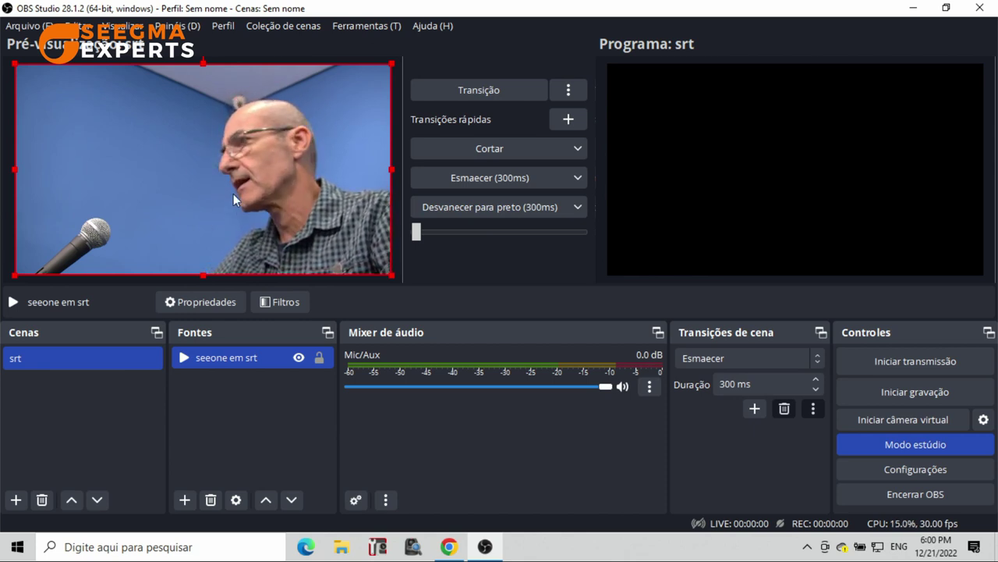
Step: Transition the previewed srt scene to the program output
{"action": "left_click", "coordinate": [461, 90]}
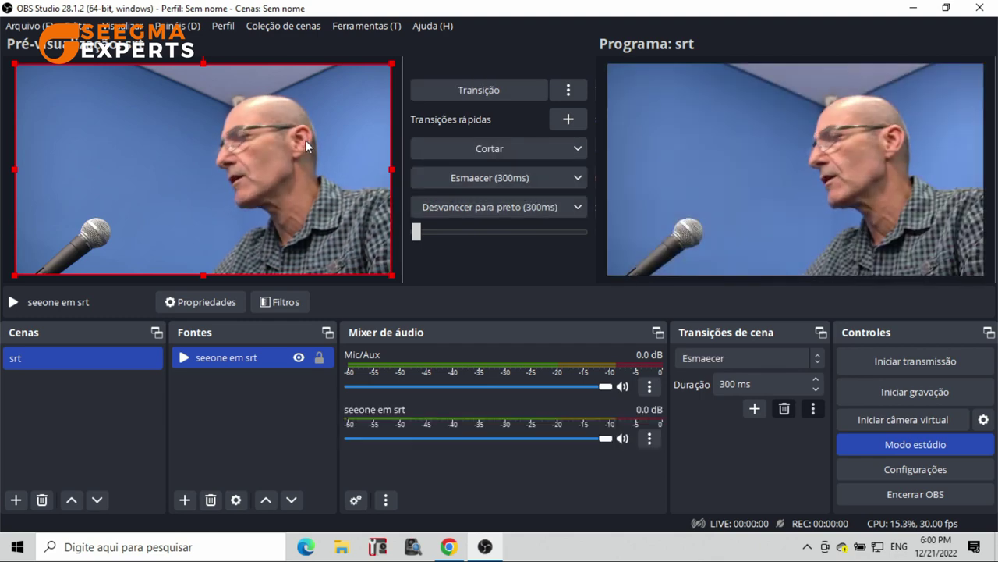